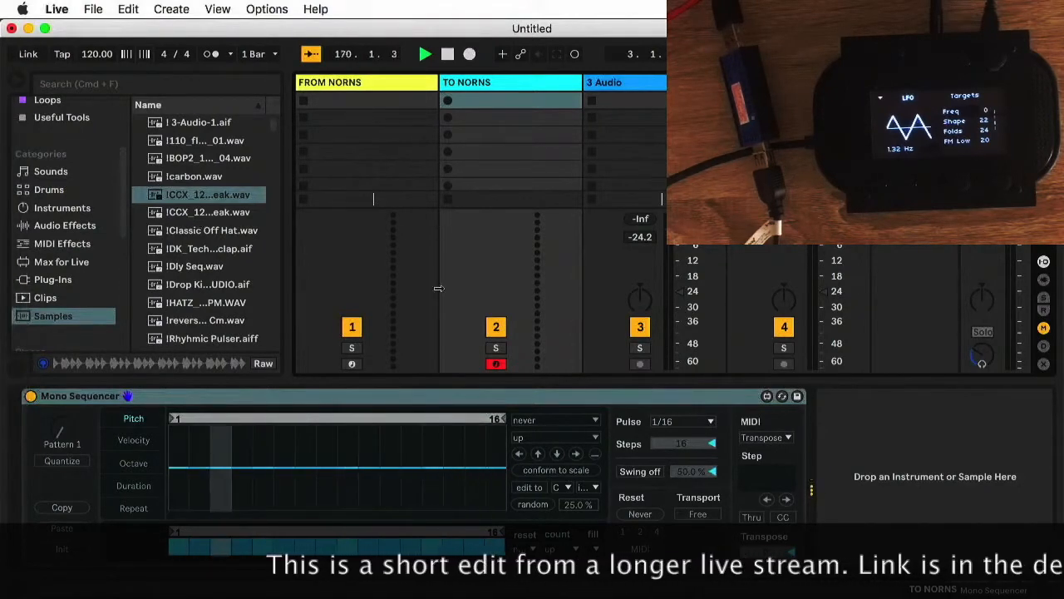
# Shorten the Mono Sequencer's pitch loop to 6 steps, lower step 2 to A#/Bb and raise step 5 well above the centre line
pyautogui.click(502, 423)
pyautogui.moveTo(502, 421); pyautogui.dragTo(295, 418)
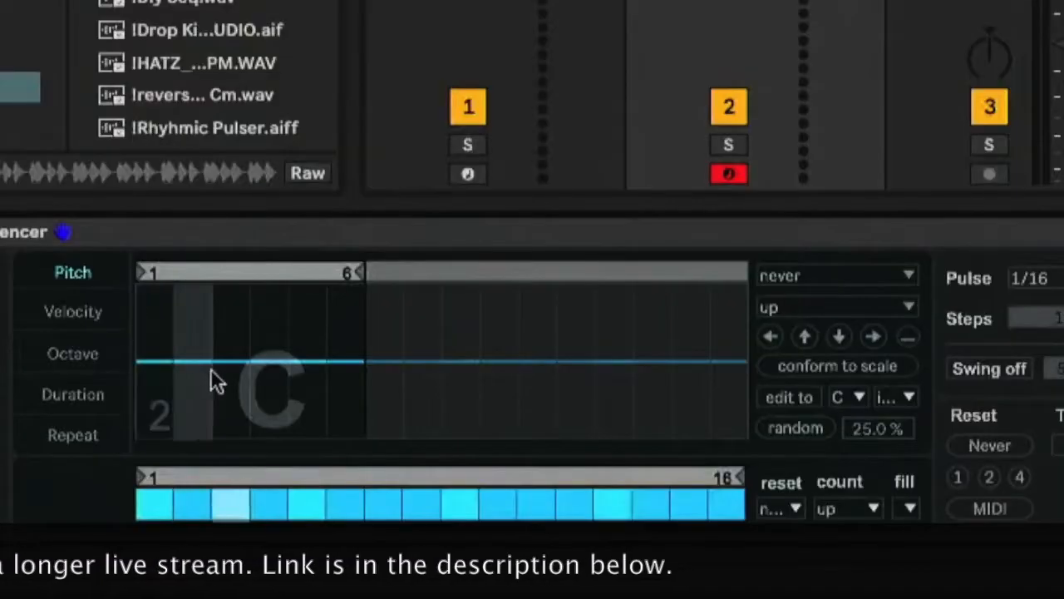
pyautogui.click(197, 476)
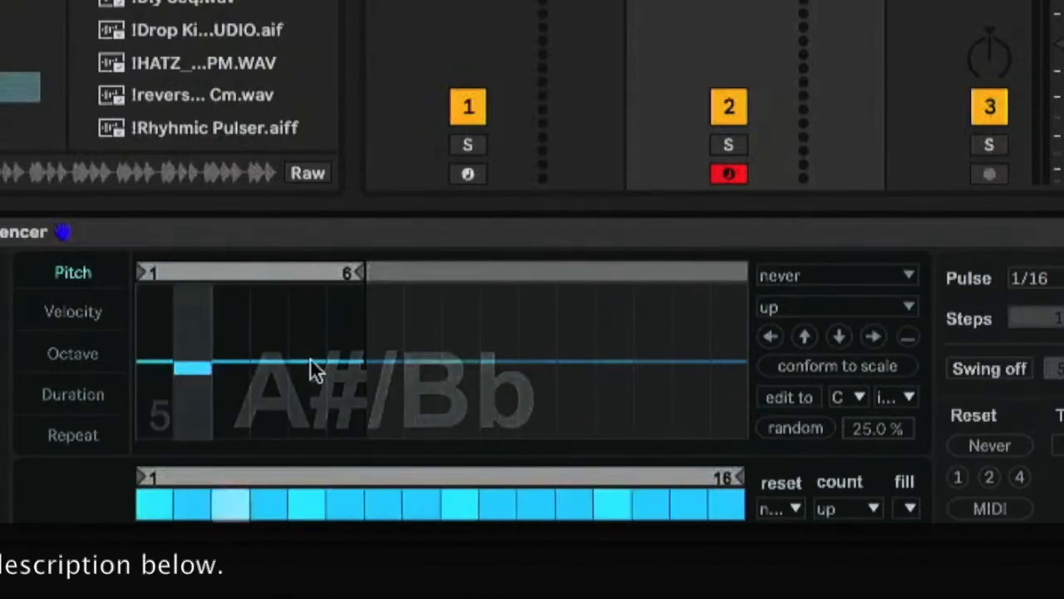
pyautogui.moveTo(310, 363); pyautogui.dragTo(304, 315)
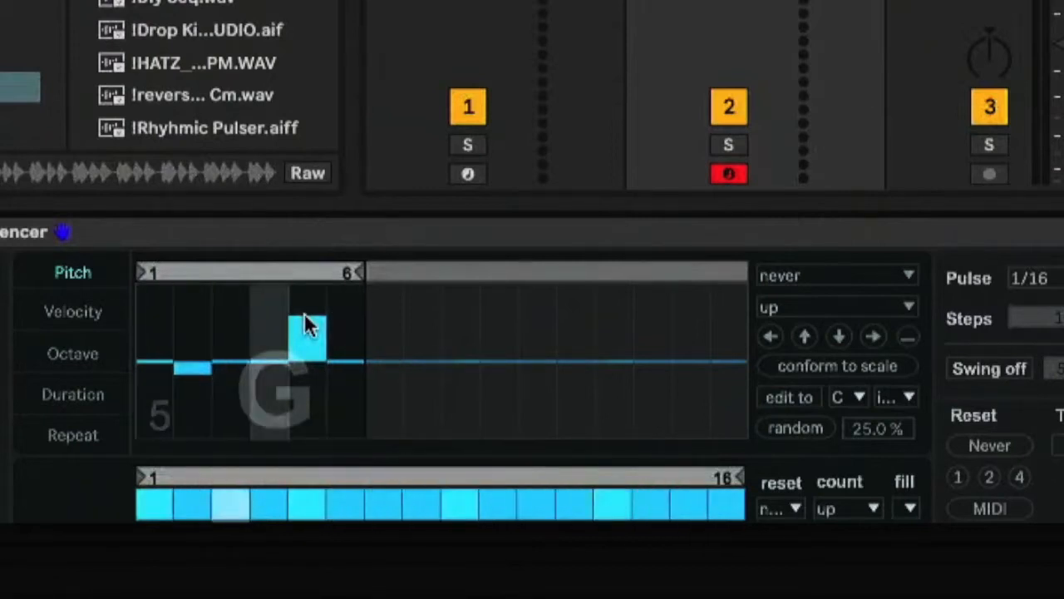
# Shorten the octave loop to 5 steps and set step 1 one octave down and step 4 one octave up
pyautogui.click(84, 312)
pyautogui.click(83, 354)
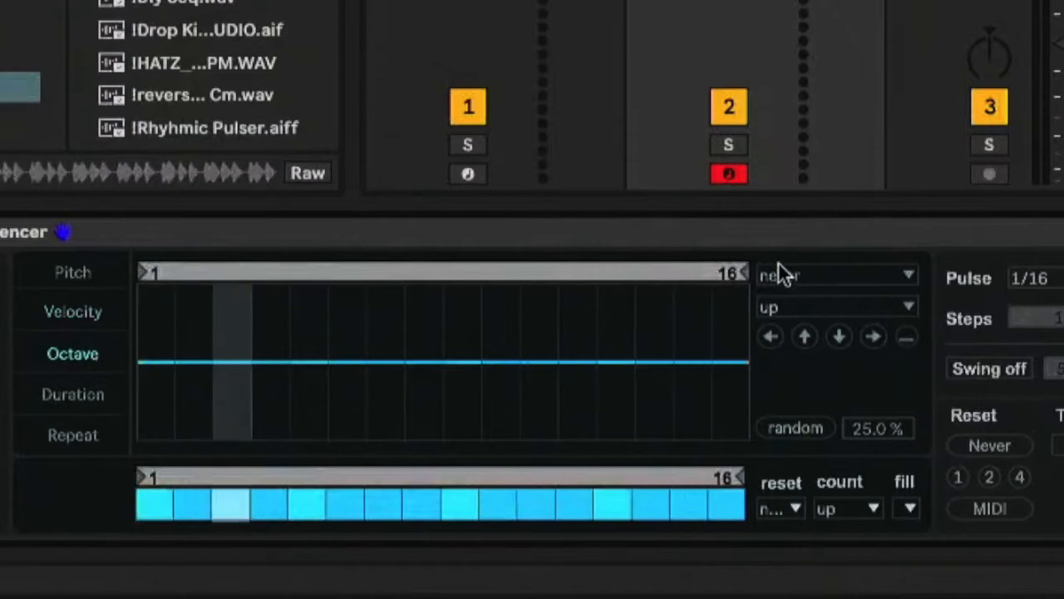
pyautogui.moveTo(740, 275)
pyautogui.mouseDown()
pyautogui.moveTo(354, 275)
pyautogui.moveTo(390, 273)
pyautogui.moveTo(255, 286)
pyautogui.moveTo(318, 287)
pyautogui.mouseUp()
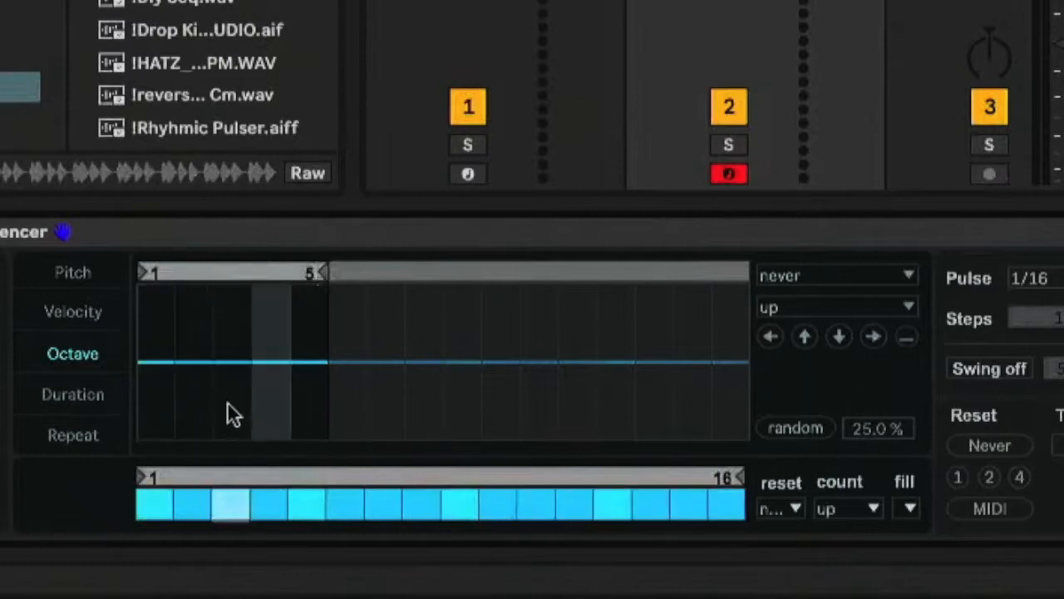
pyautogui.moveTo(149, 370)
pyautogui.mouseDown()
pyautogui.moveTo(149, 346)
pyautogui.moveTo(153, 356)
pyautogui.mouseUp()
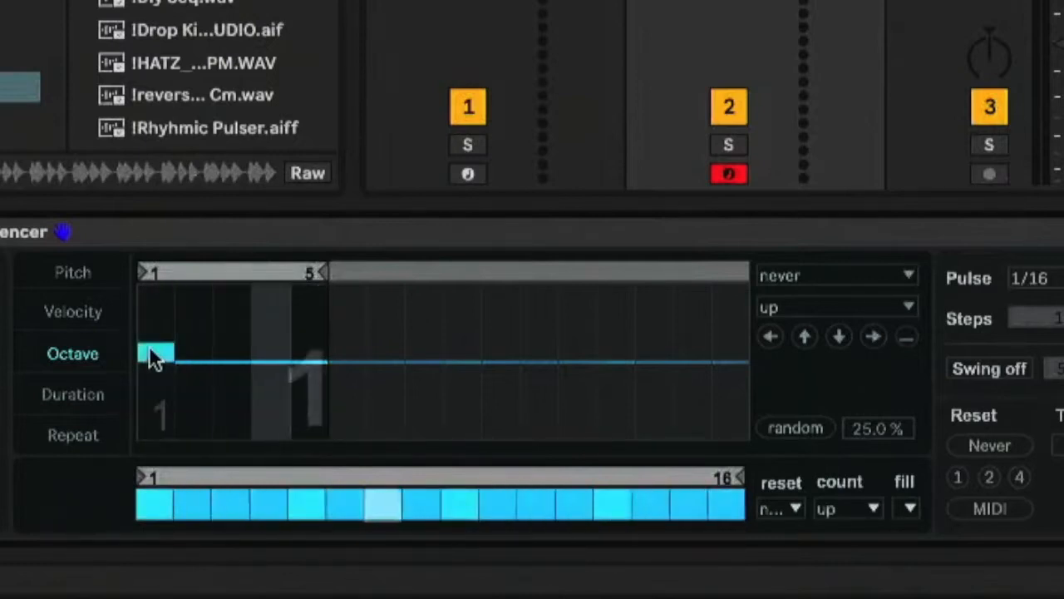
pyautogui.click(272, 390)
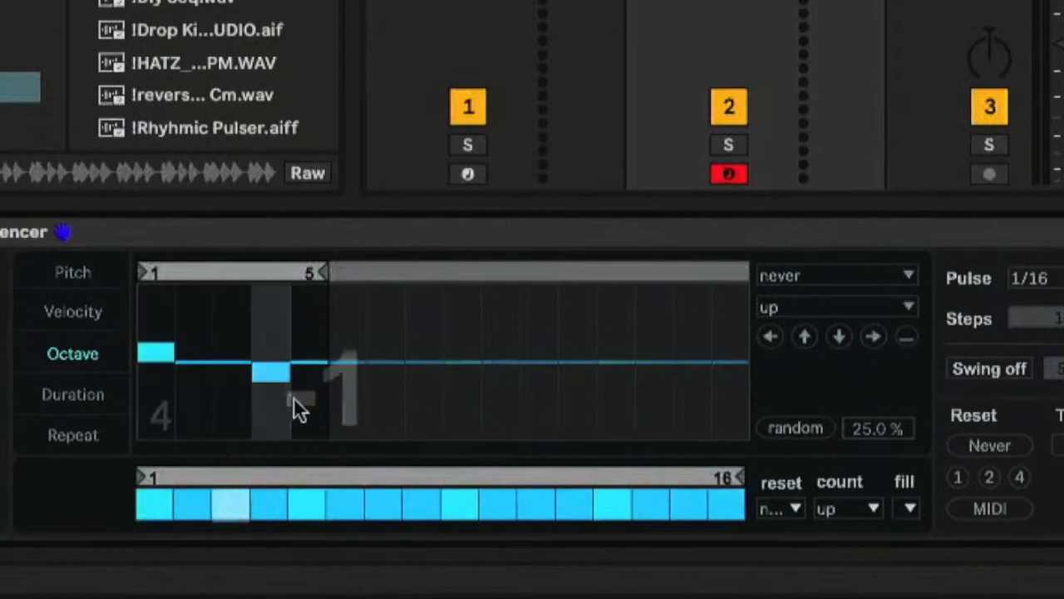
pyautogui.click(272, 344)
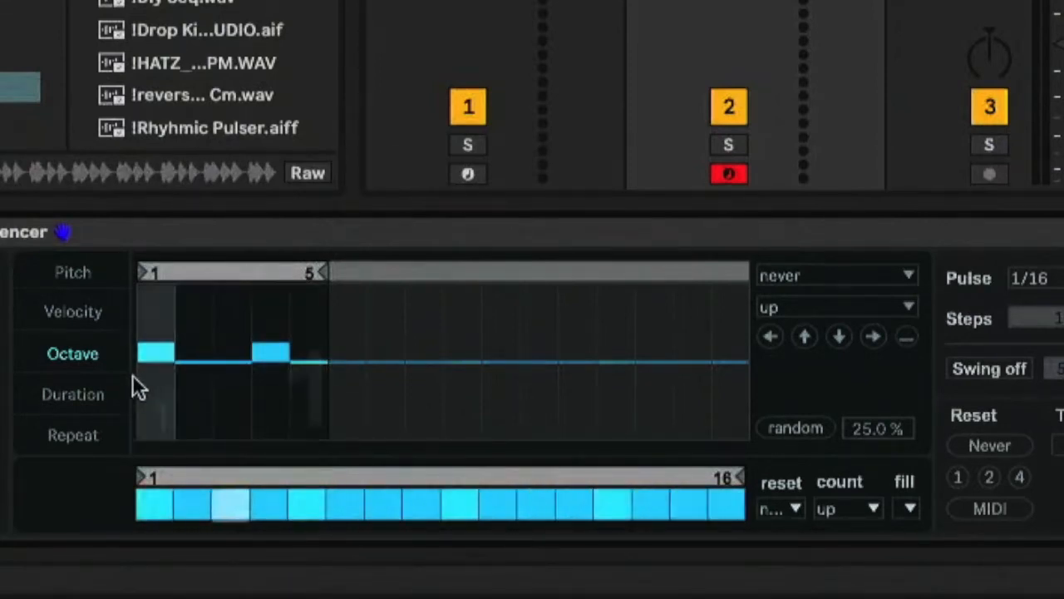
pyautogui.click(148, 380)
pyautogui.click(283, 382)
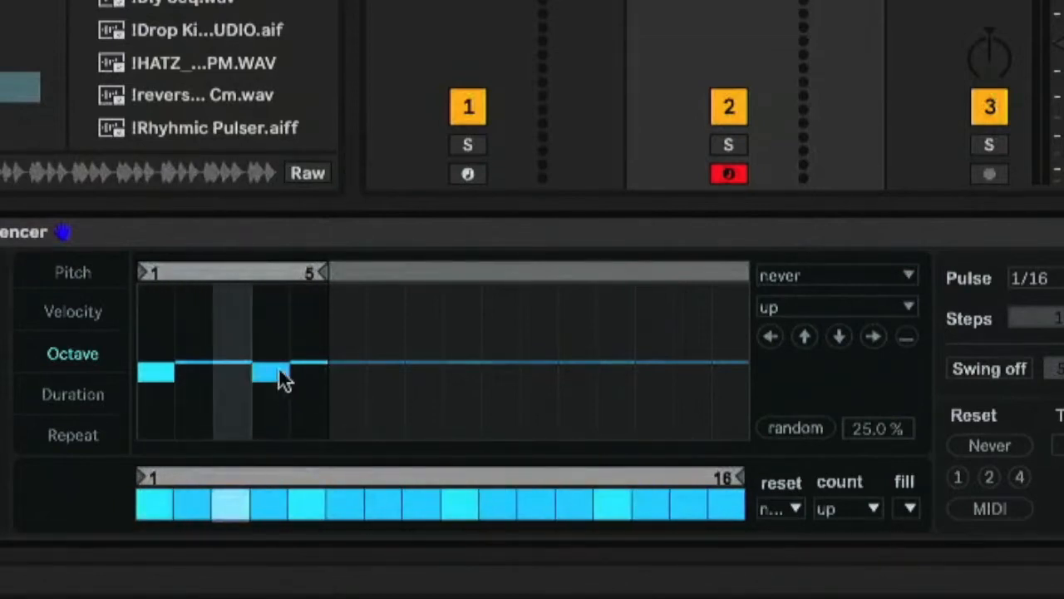
pyautogui.click(274, 353)
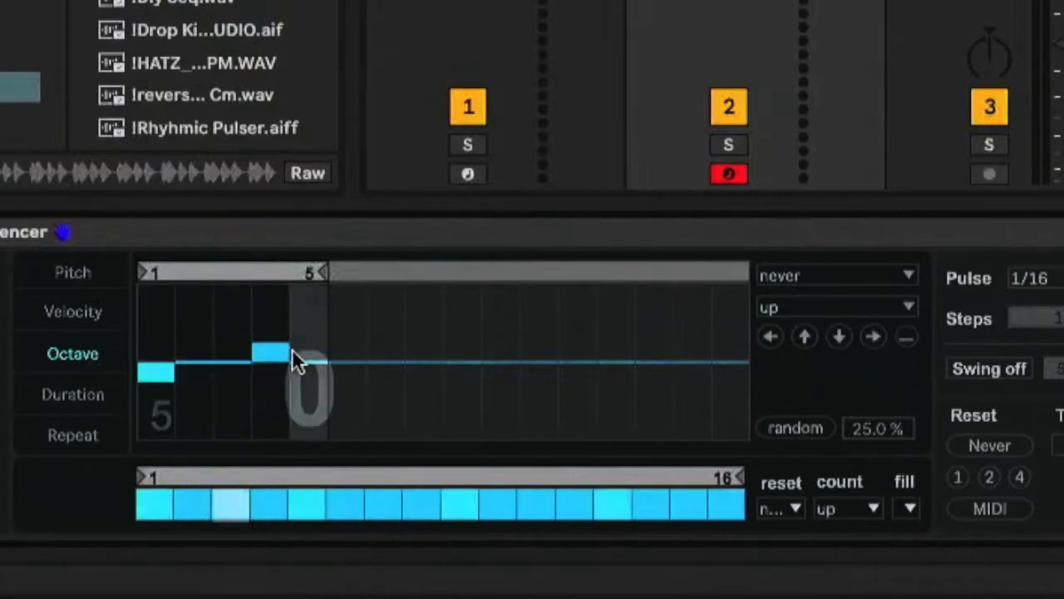
# Try the duration sequence as a one-step loop at value 33, and restore it to 16 steps with step 1 at 79
pyautogui.click(56, 400)
pyautogui.moveTo(737, 281)
pyautogui.mouseDown()
pyautogui.moveTo(510, 288)
pyautogui.moveTo(146, 332)
pyautogui.moveTo(158, 264)
pyautogui.moveTo(171, 374)
pyautogui.mouseUp()
pyautogui.moveTo(169, 424); pyautogui.dragTo(168, 425)
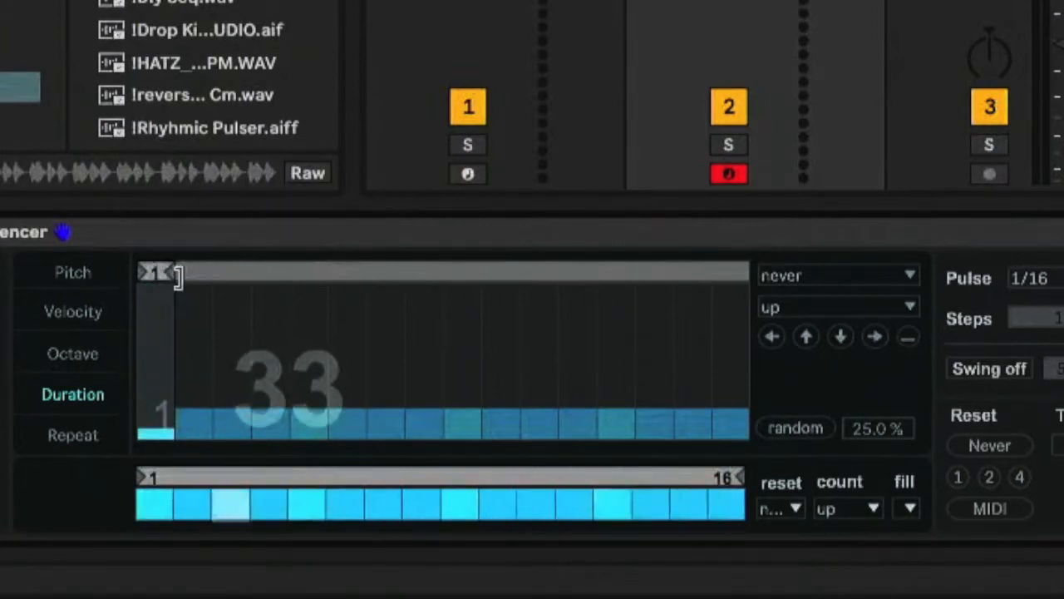
pyautogui.moveTo(175, 275); pyautogui.dragTo(732, 274)
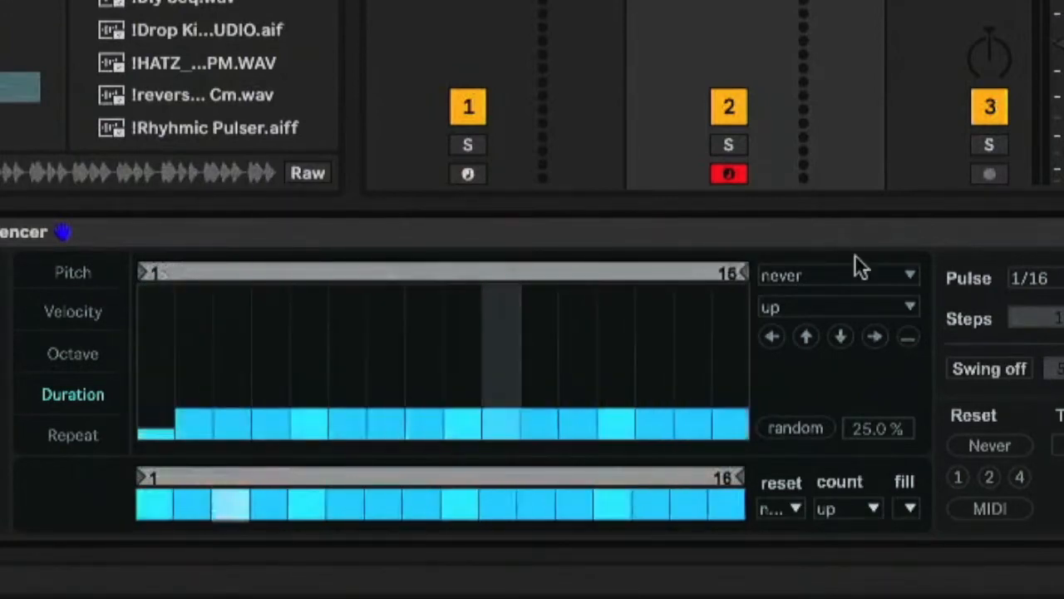
pyautogui.moveTo(149, 444); pyautogui.dragTo(150, 408)
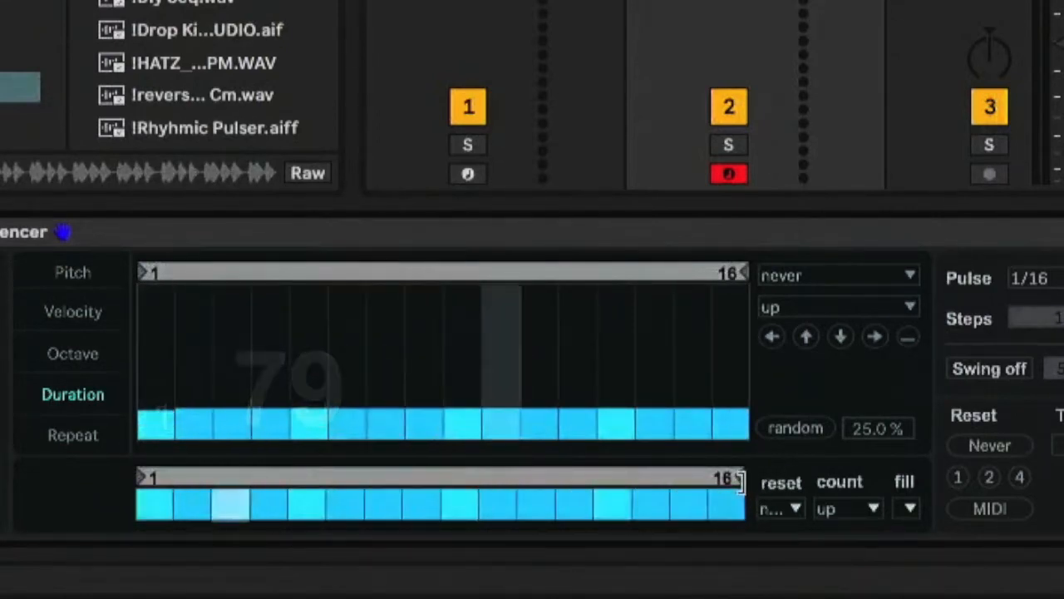
# Shorten the trigger row's loop to 7 steps and turn off steps 2, 3, 5 and 7
pyautogui.moveTo(735, 483)
pyautogui.mouseDown()
pyautogui.moveTo(235, 484)
pyautogui.moveTo(387, 491)
pyautogui.mouseUp()
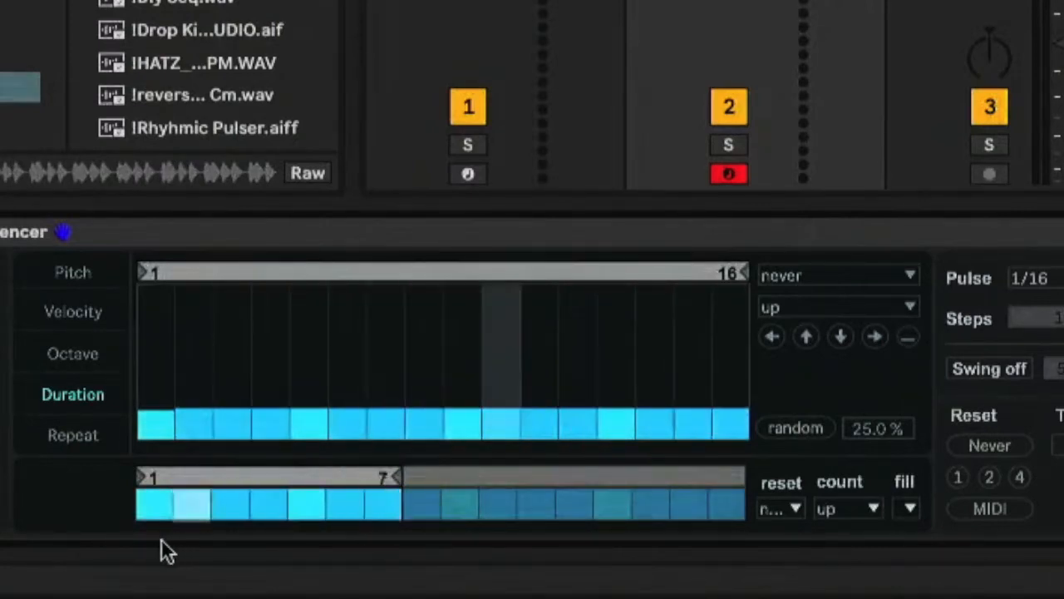
pyautogui.click(196, 502)
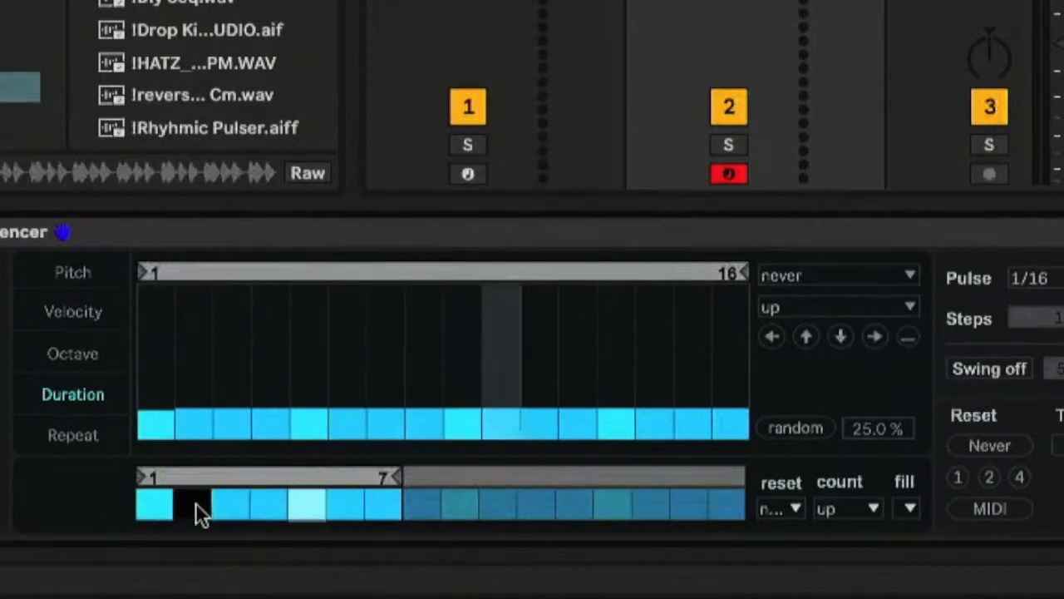
pyautogui.click(223, 503)
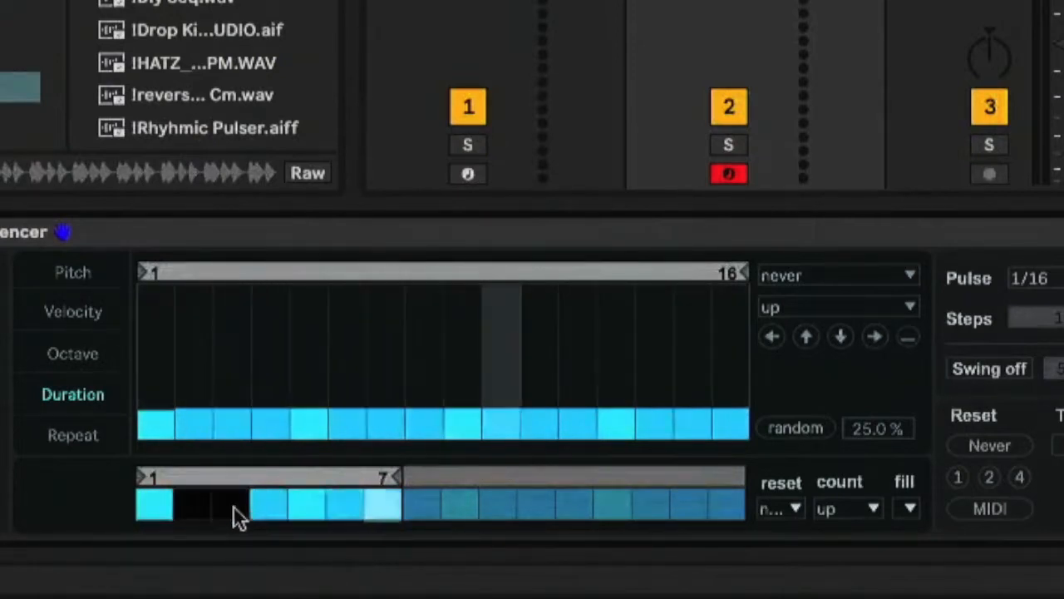
pyautogui.click(304, 508)
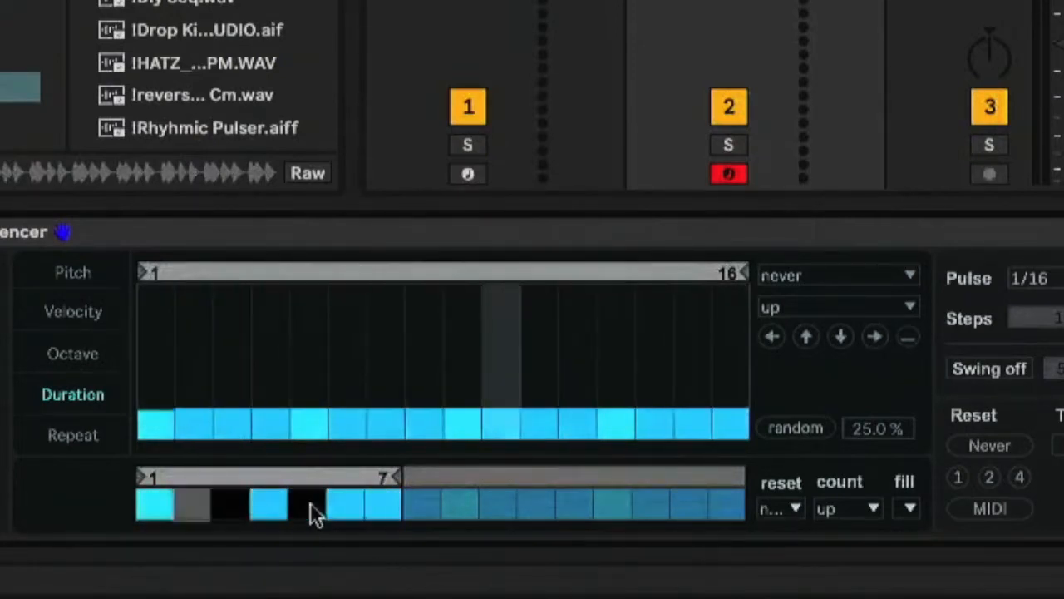
pyautogui.click(386, 508)
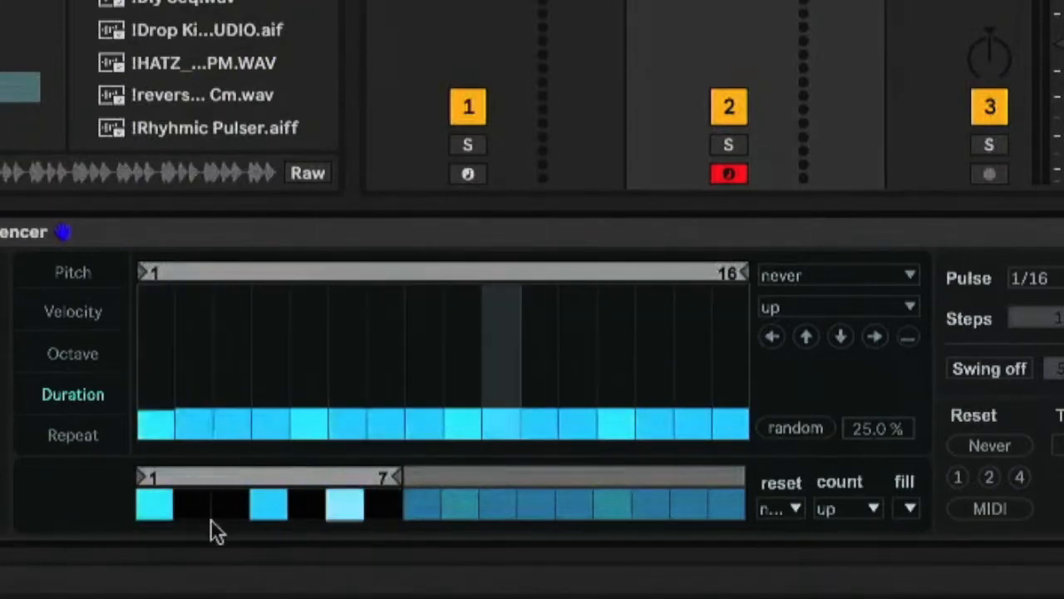
# Invert the seven-step trigger pattern so that only steps 2, 3, 5 and 7 are on
pyautogui.click(150, 509)
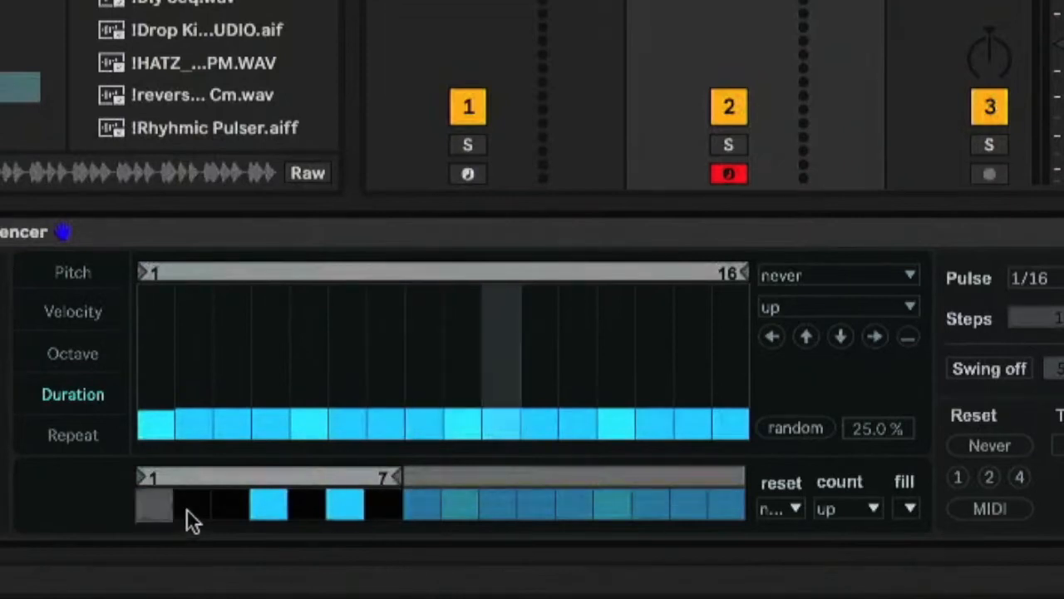
pyautogui.click(189, 508)
pyautogui.click(223, 508)
pyautogui.click(272, 507)
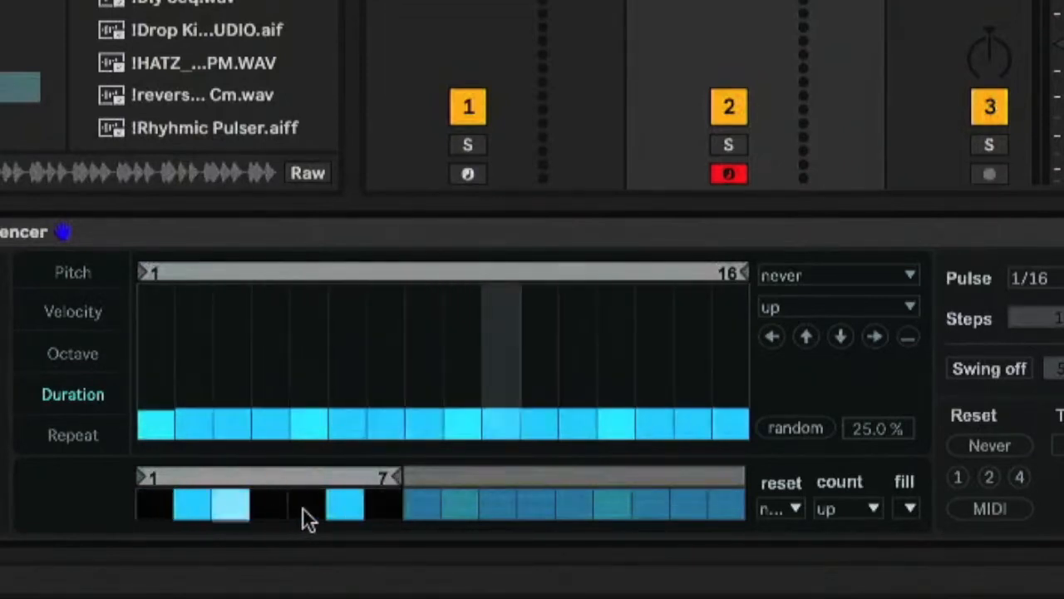
pyautogui.click(305, 508)
pyautogui.click(349, 508)
pyautogui.click(378, 508)
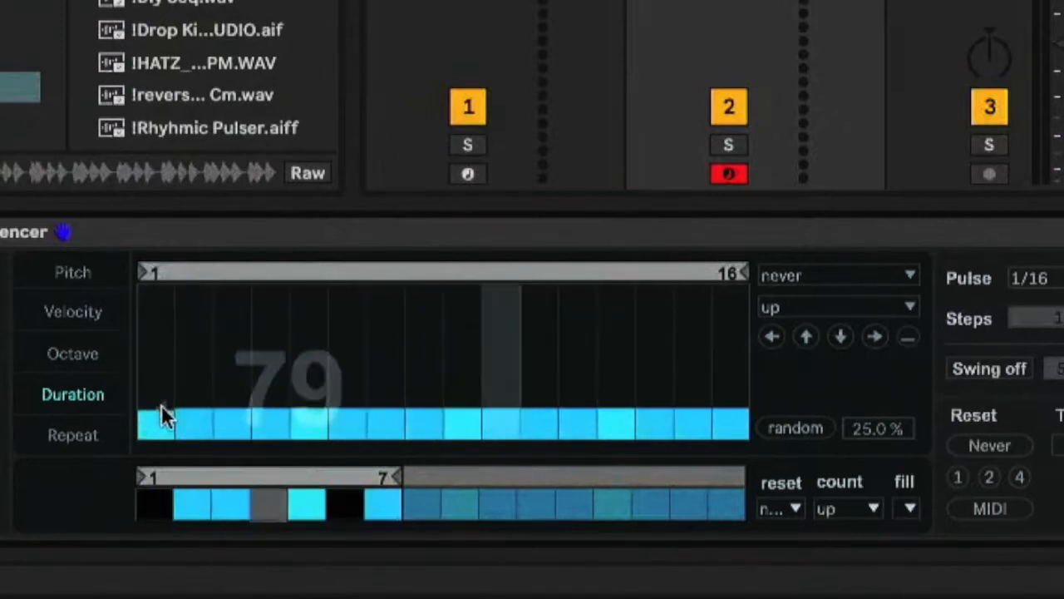
# Set step 1 of the repeat sequence to 16 and shorten the repeat loop to a single step
pyautogui.click(73, 436)
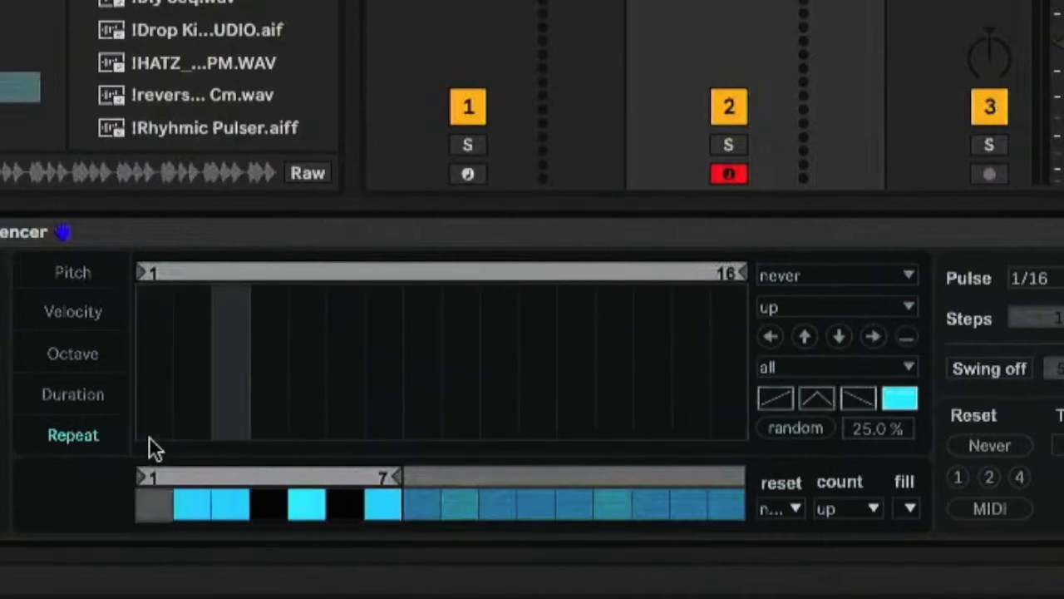
pyautogui.moveTo(149, 435); pyautogui.dragTo(137, 184)
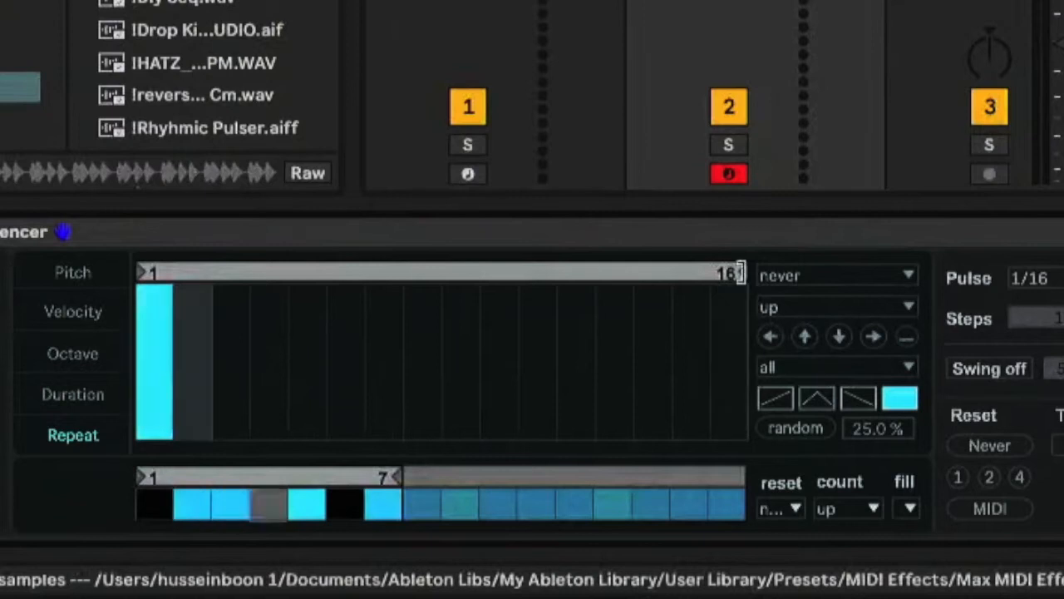
pyautogui.moveTo(740, 272); pyautogui.dragTo(180, 302)
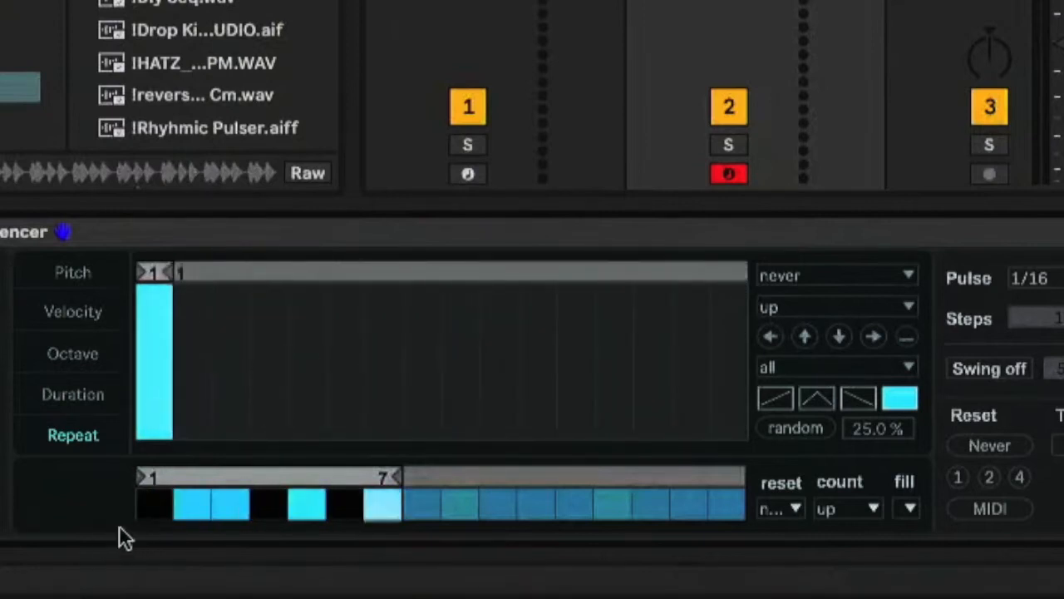
# Turn on trigger steps 1, 4 and 6 again
pyautogui.click(158, 503)
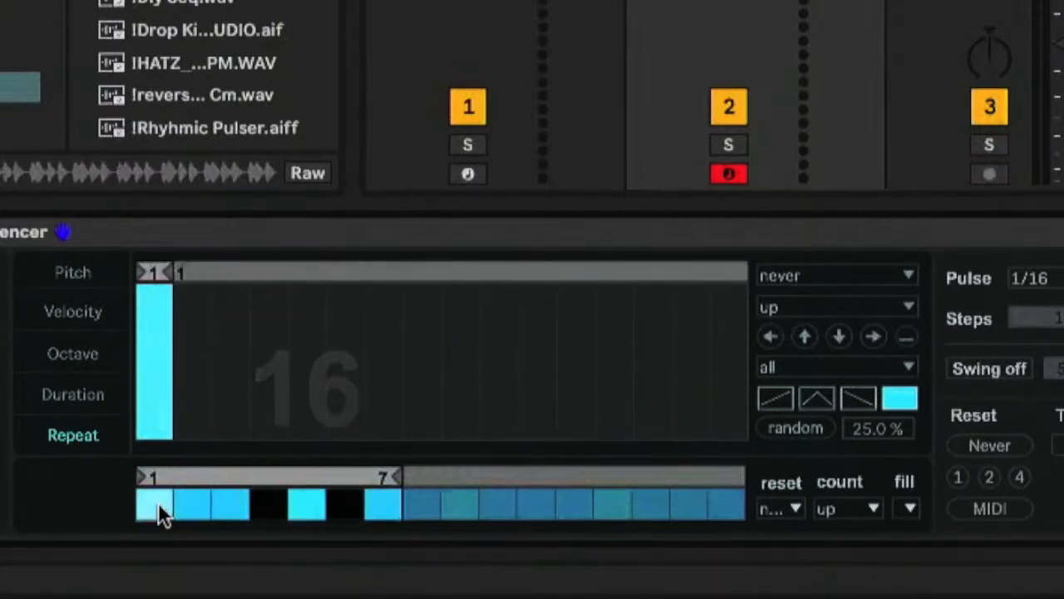
pyautogui.click(269, 505)
pyautogui.click(344, 505)
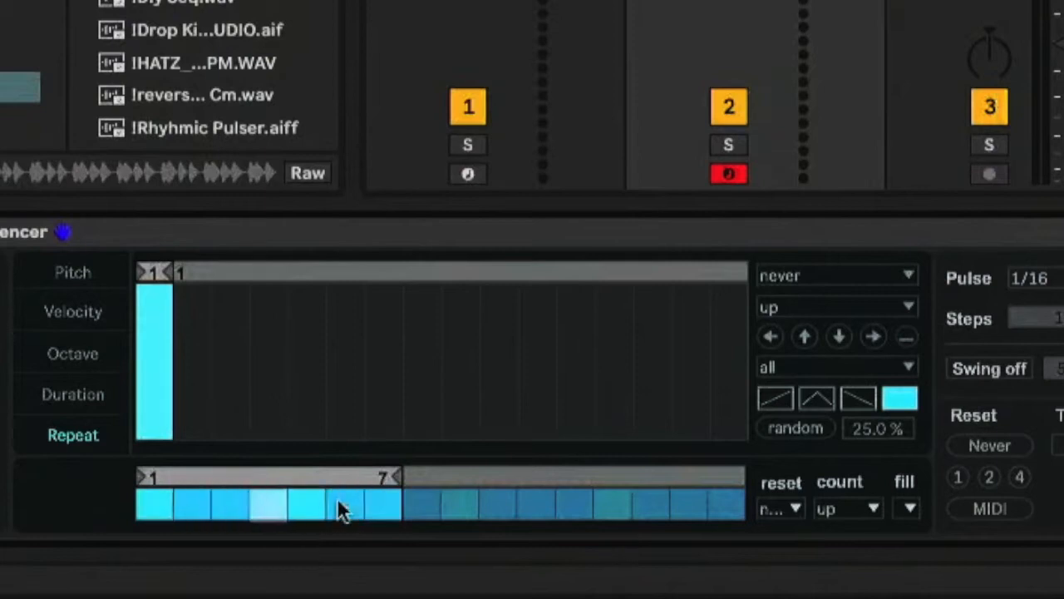
# Try step 1 at 3 repeats, extend the repeat loop to 2 steps, and try step 1 at 16 and 0 repeats
pyautogui.moveTo(149, 291); pyautogui.dragTo(156, 413)
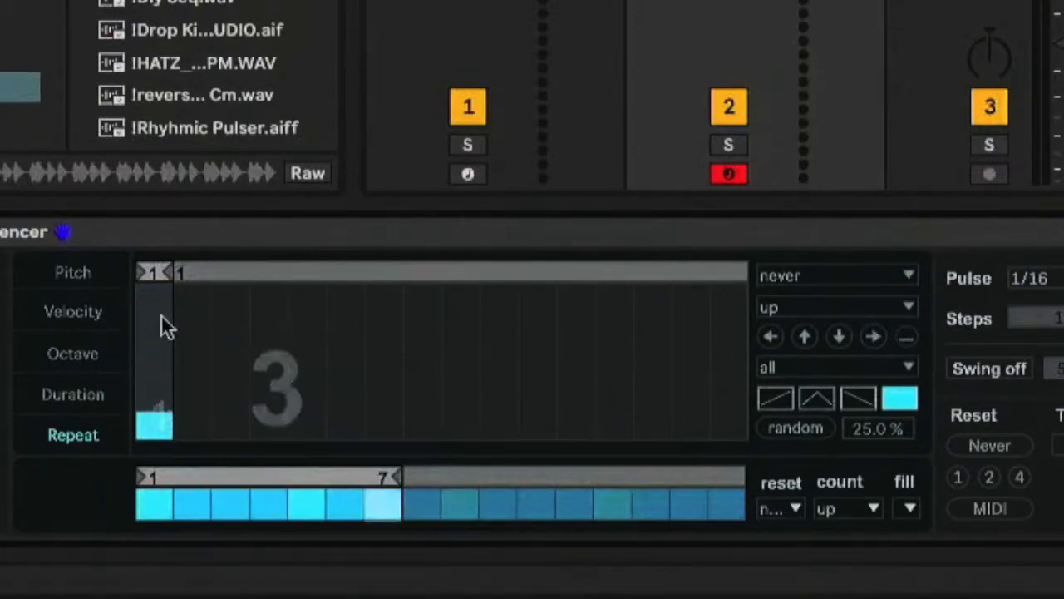
pyautogui.moveTo(182, 271); pyautogui.dragTo(214, 274)
pyautogui.moveTo(152, 414)
pyautogui.mouseDown()
pyautogui.moveTo(153, 233)
pyautogui.moveTo(158, 403)
pyautogui.mouseUp()
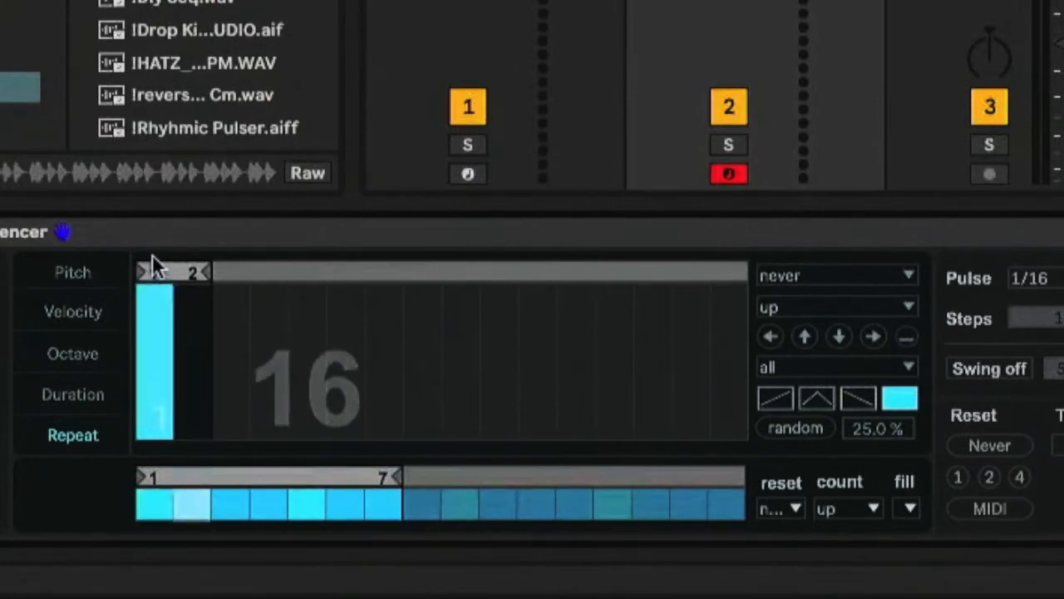
pyautogui.moveTo(153, 281); pyautogui.dragTo(163, 432)
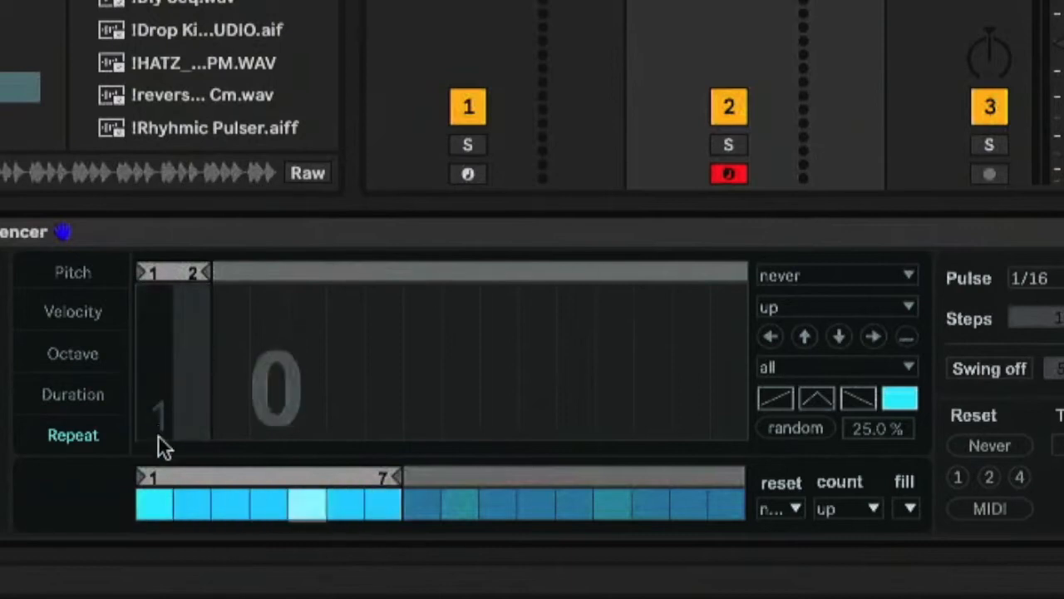
# Extend the repeat loop to 8 steps and raise steps 1 and 6 to the maximum repeats
pyautogui.moveTo(212, 270)
pyautogui.mouseDown()
pyautogui.moveTo(437, 304)
pyautogui.moveTo(442, 316)
pyautogui.mouseUp()
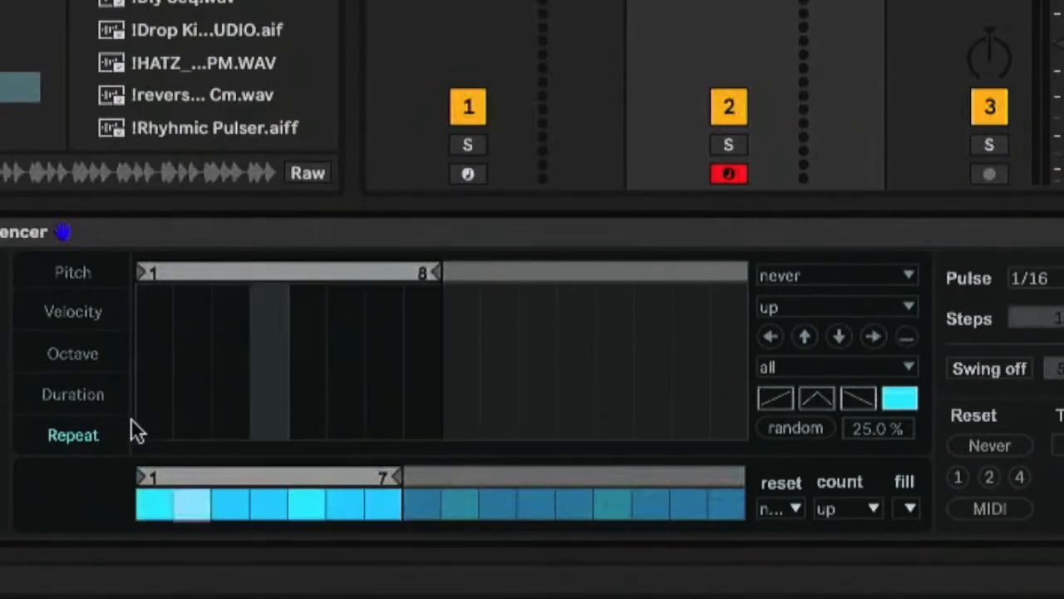
pyautogui.moveTo(153, 430); pyautogui.dragTo(144, 230)
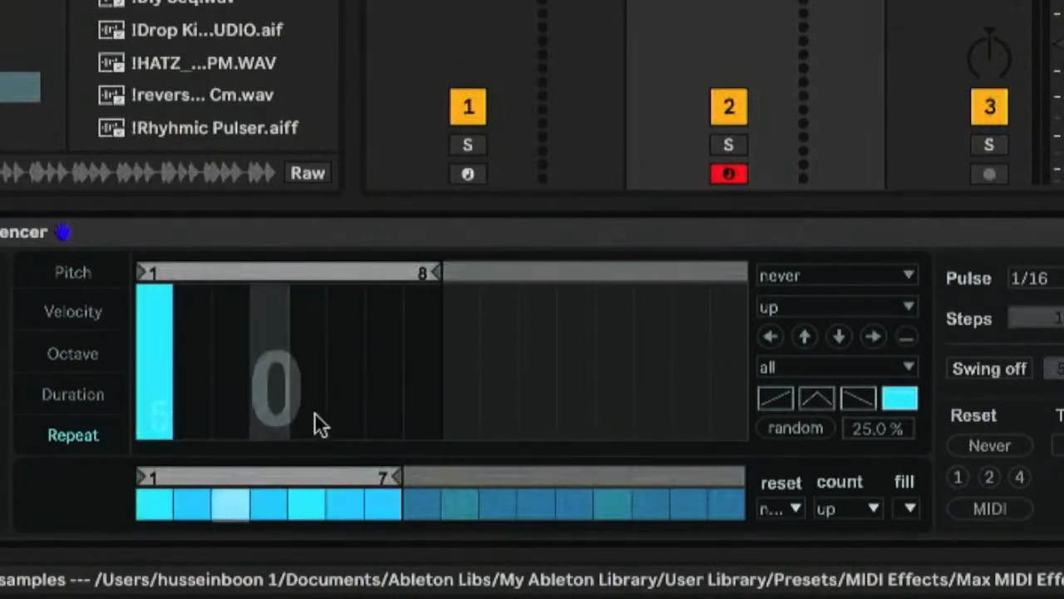
pyautogui.moveTo(345, 402); pyautogui.dragTo(334, 247)
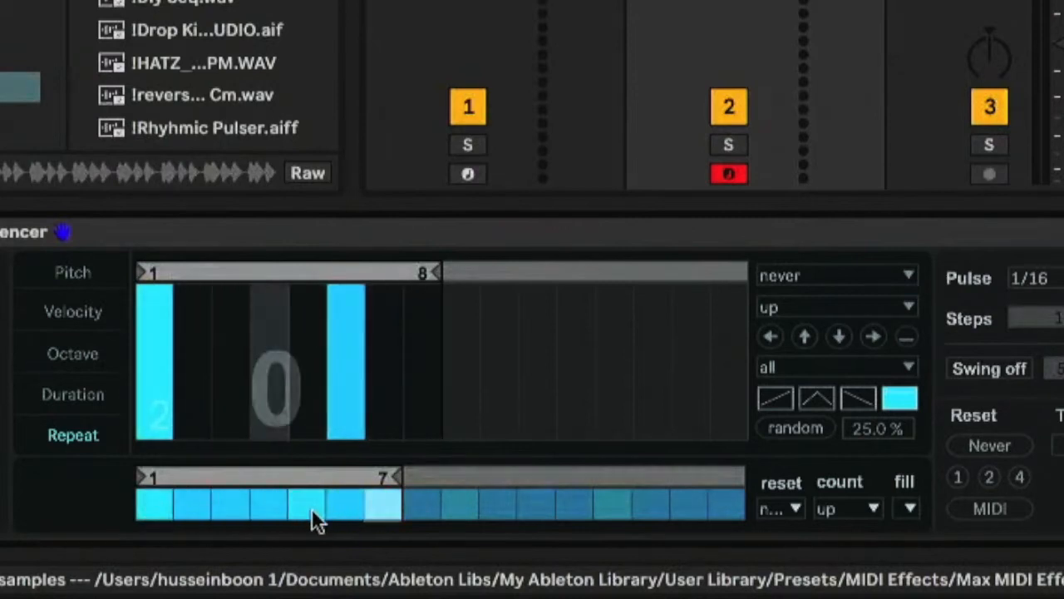
# Turn off trigger step 4, and lower the repeats to 10 on step 6 and slightly less on step 1
pyautogui.click(266, 504)
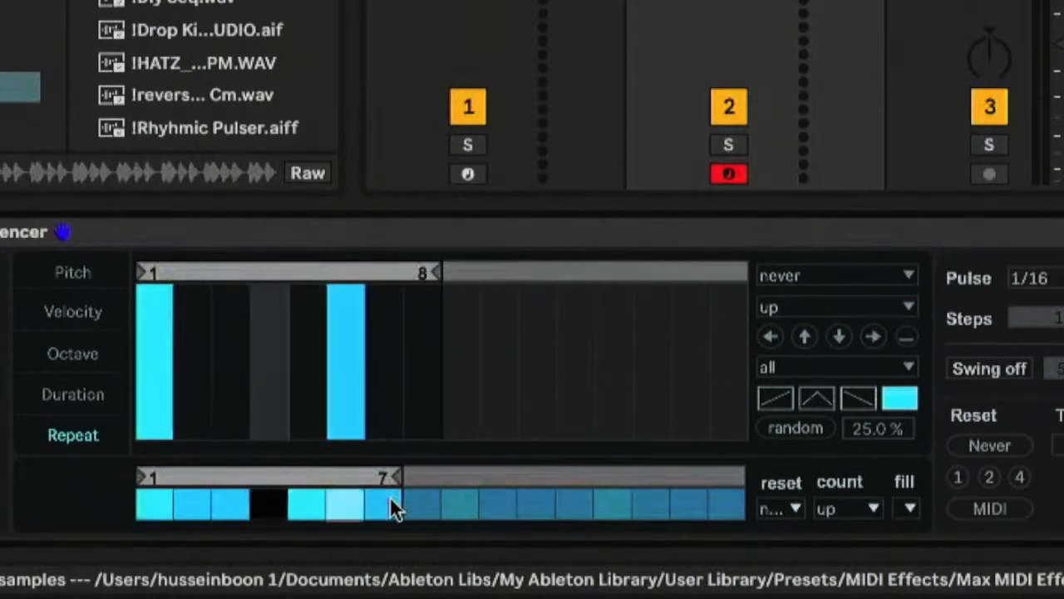
pyautogui.moveTo(160, 307); pyautogui.dragTo(177, 320)
pyautogui.moveTo(346, 312)
pyautogui.mouseDown()
pyautogui.moveTo(346, 351)
pyautogui.moveTo(346, 341)
pyautogui.mouseUp()
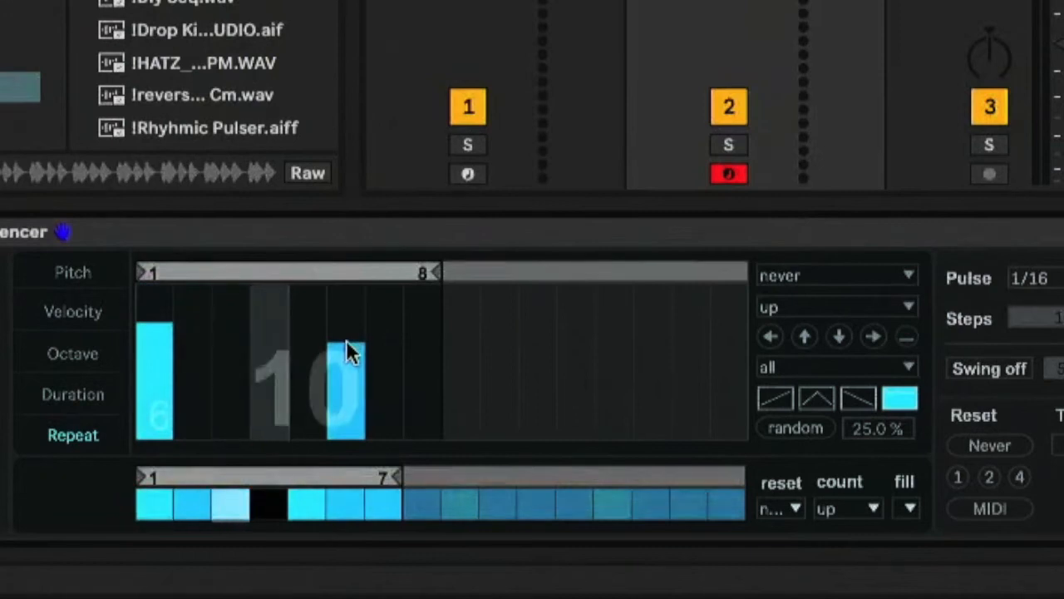
pyautogui.click(163, 349)
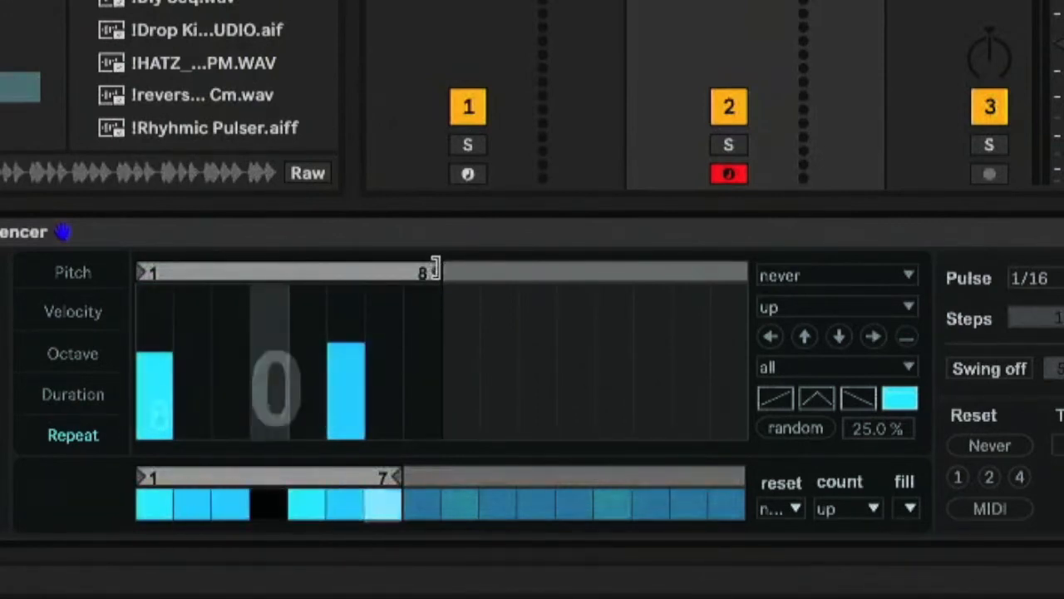
# Shorten the repeat loop to 1 step, extend it to 9 steps, and turn off trigger step 1
pyautogui.moveTo(431, 273); pyautogui.dragTo(165, 281)
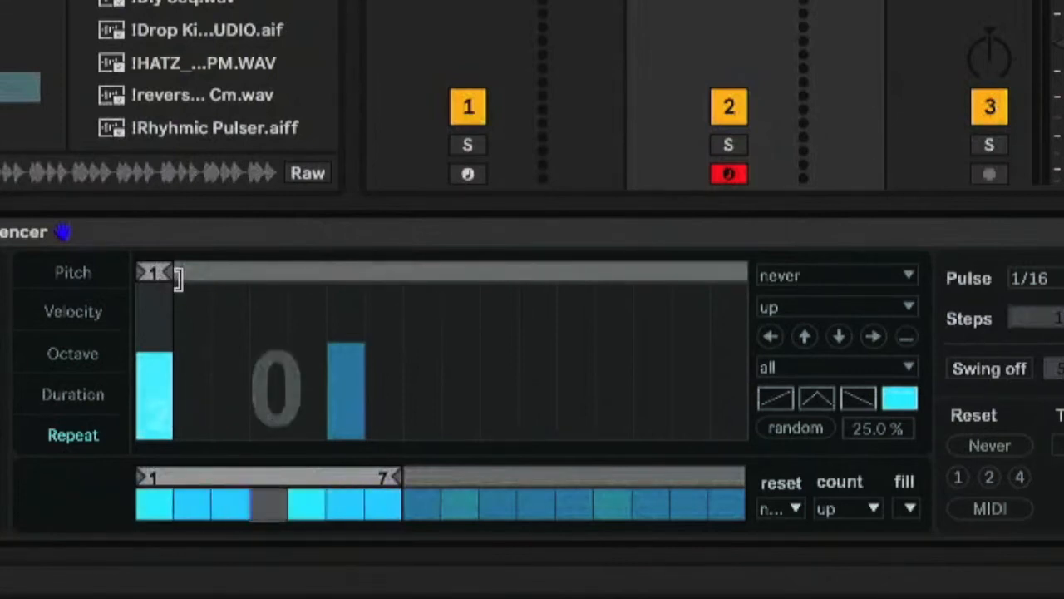
pyautogui.moveTo(181, 279); pyautogui.dragTo(473, 286)
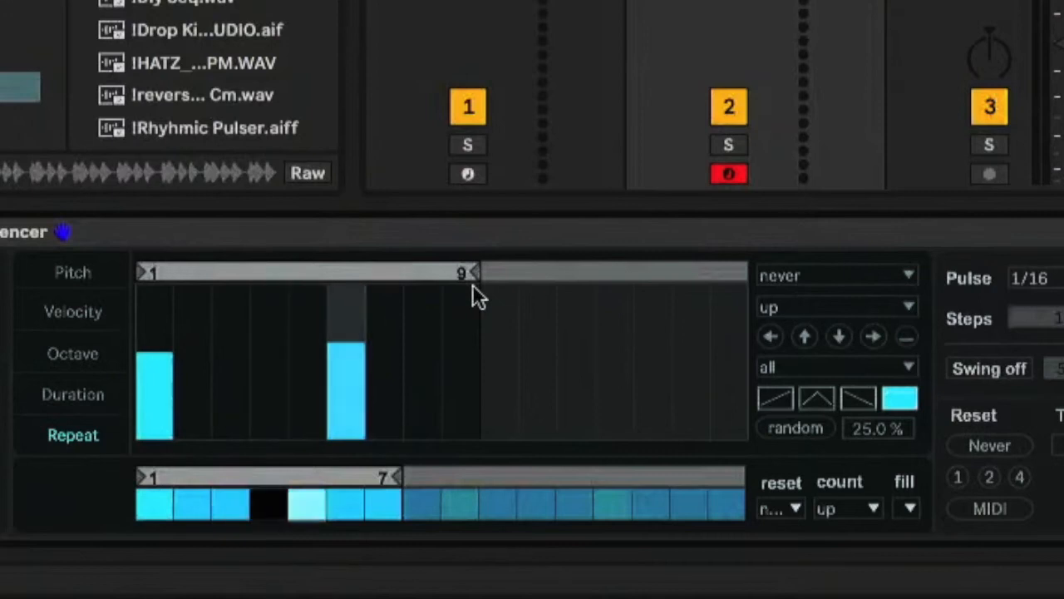
pyautogui.click(153, 507)
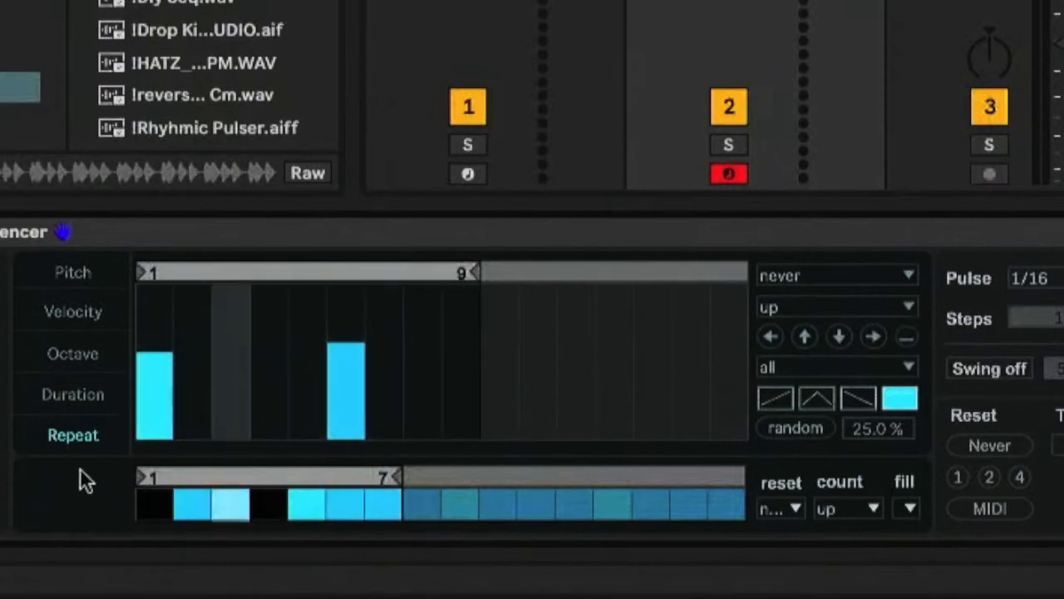
# Try the trigger pattern with steps 1 and 4 on and step 5 off
pyautogui.moveTo(150, 505); pyautogui.dragTo(271, 504)
pyautogui.click(301, 504)
pyautogui.click(151, 502)
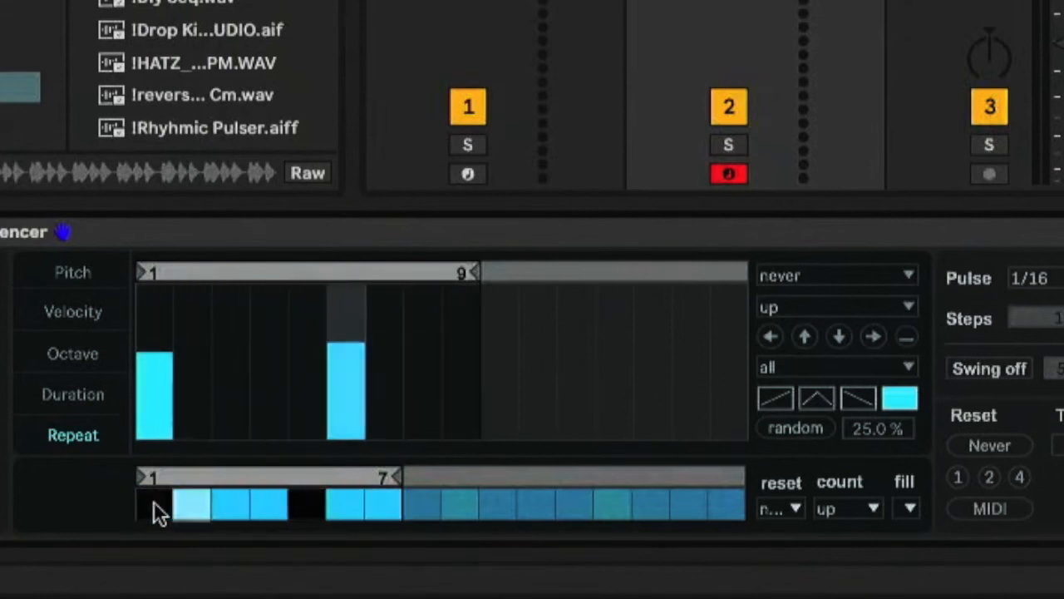
pyautogui.click(154, 502)
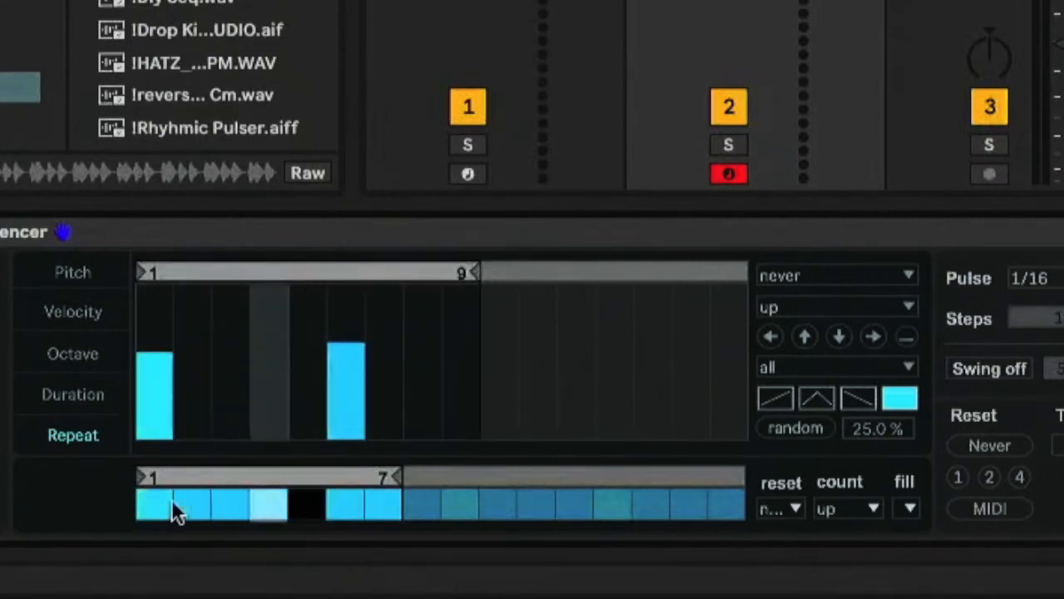
# Turn off trigger steps 1 and 4 and turn step 5 back on
pyautogui.click(269, 502)
pyautogui.click(304, 503)
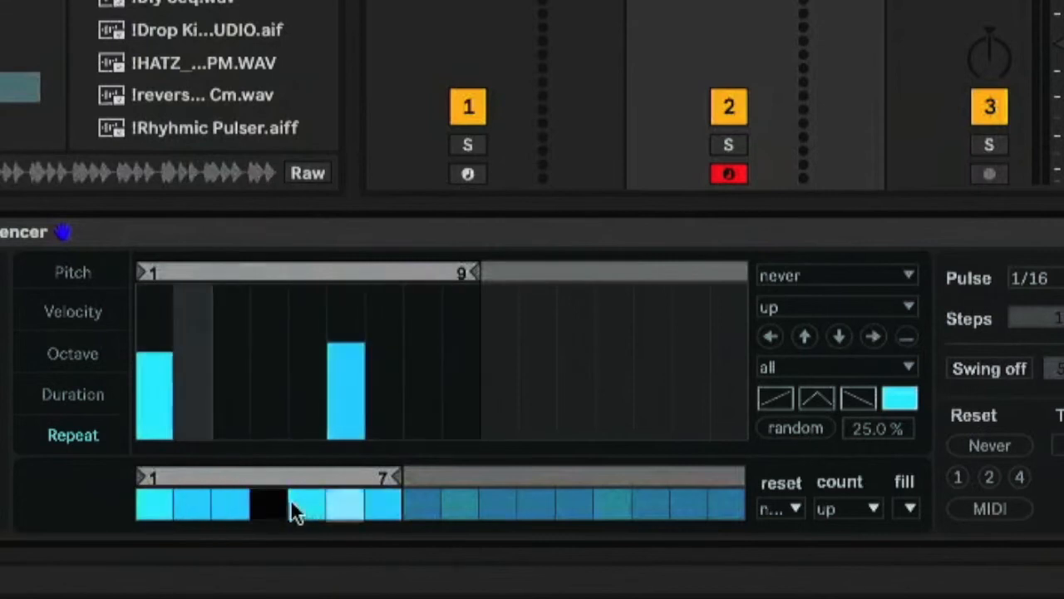
pyautogui.click(149, 503)
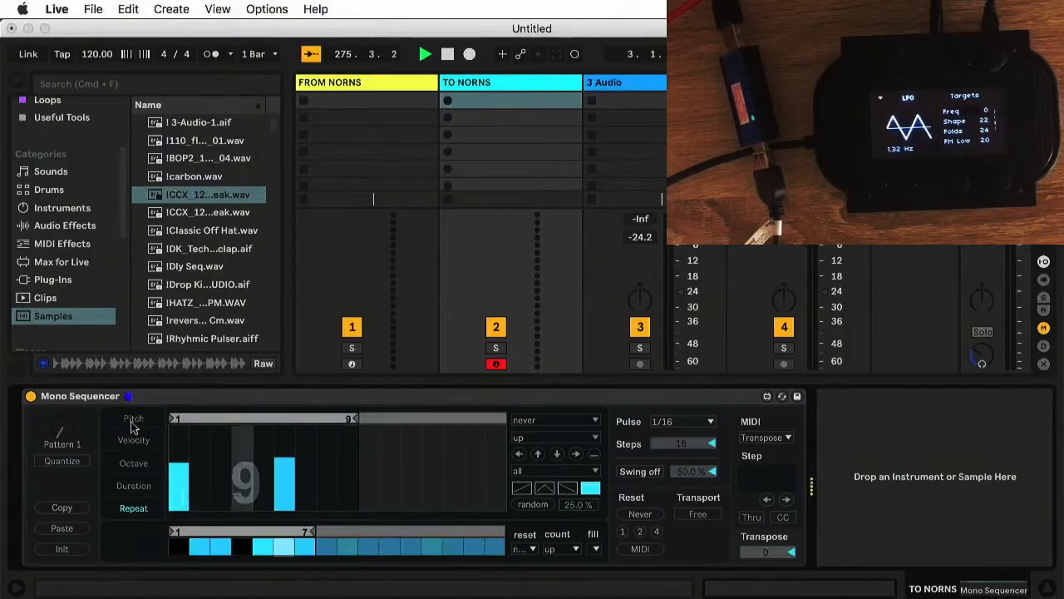
# View the pitch lane, look at the FROM NORNS track's devices, and return to the sequencer on the TO NORNS track
pyautogui.click(73, 273)
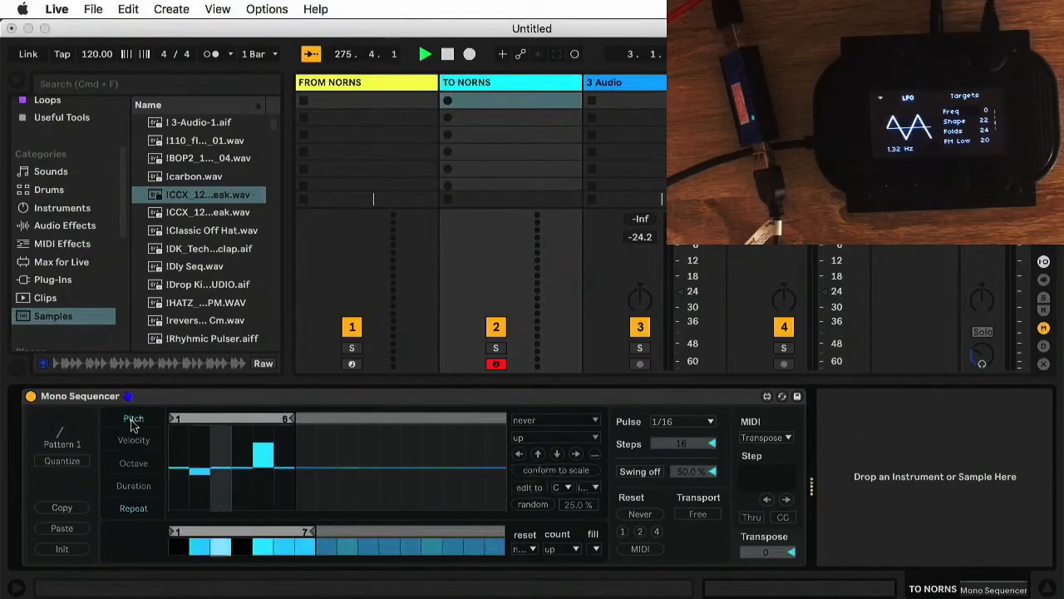
pyautogui.click(407, 85)
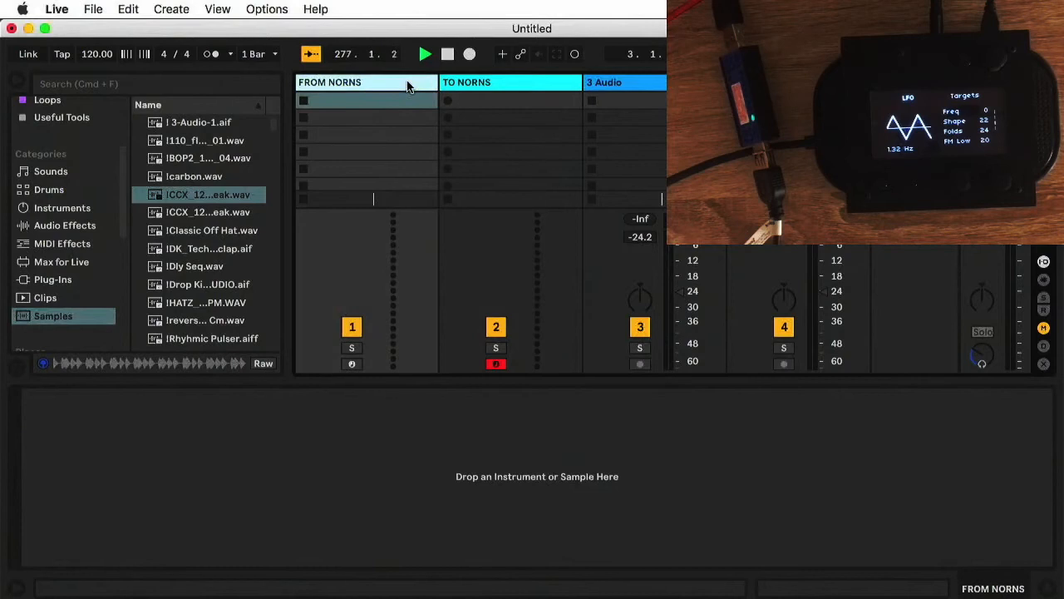
pyautogui.click(478, 89)
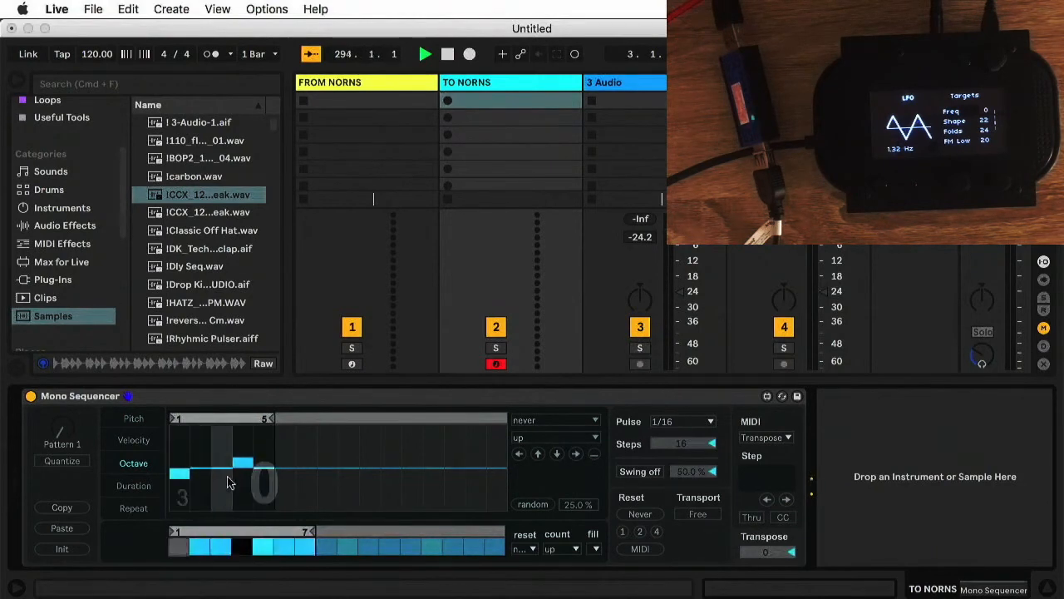
# Show the repeat lane, extend the trigger loop to 8 steps, and turn off trigger step 7
pyautogui.click(129, 514)
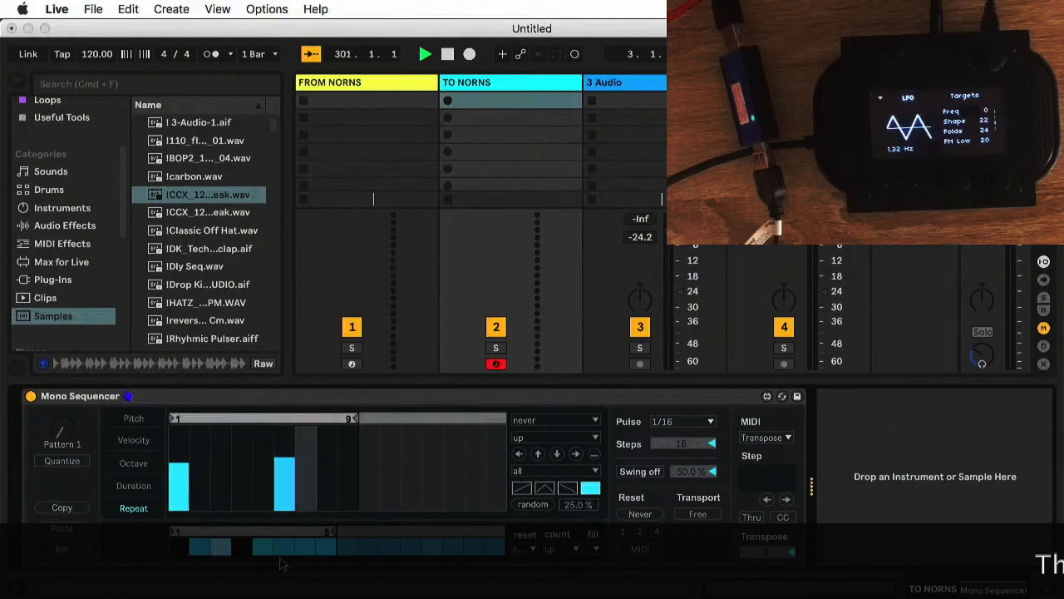
pyautogui.click(305, 552)
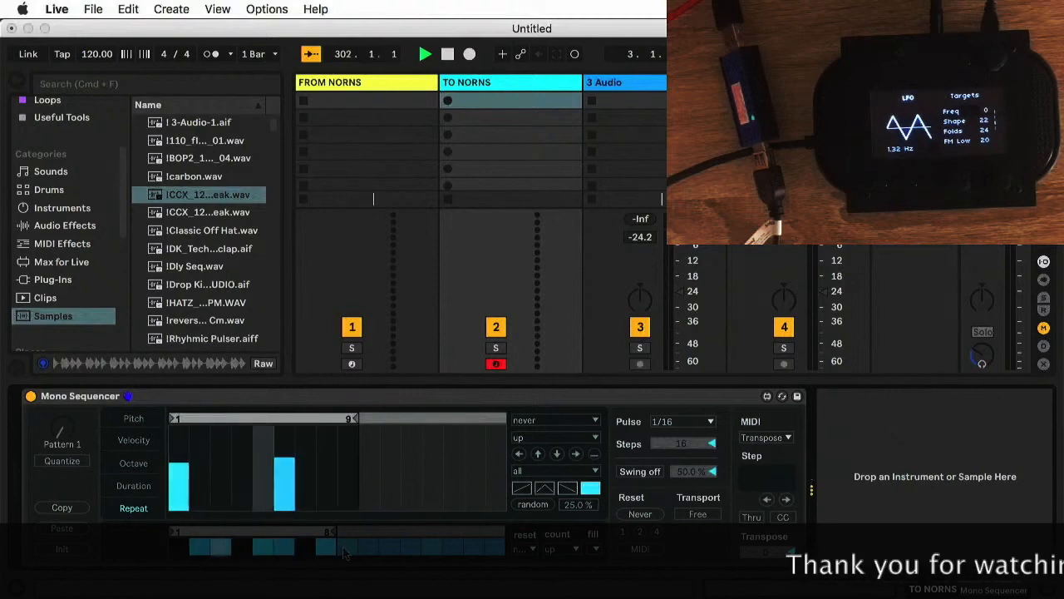